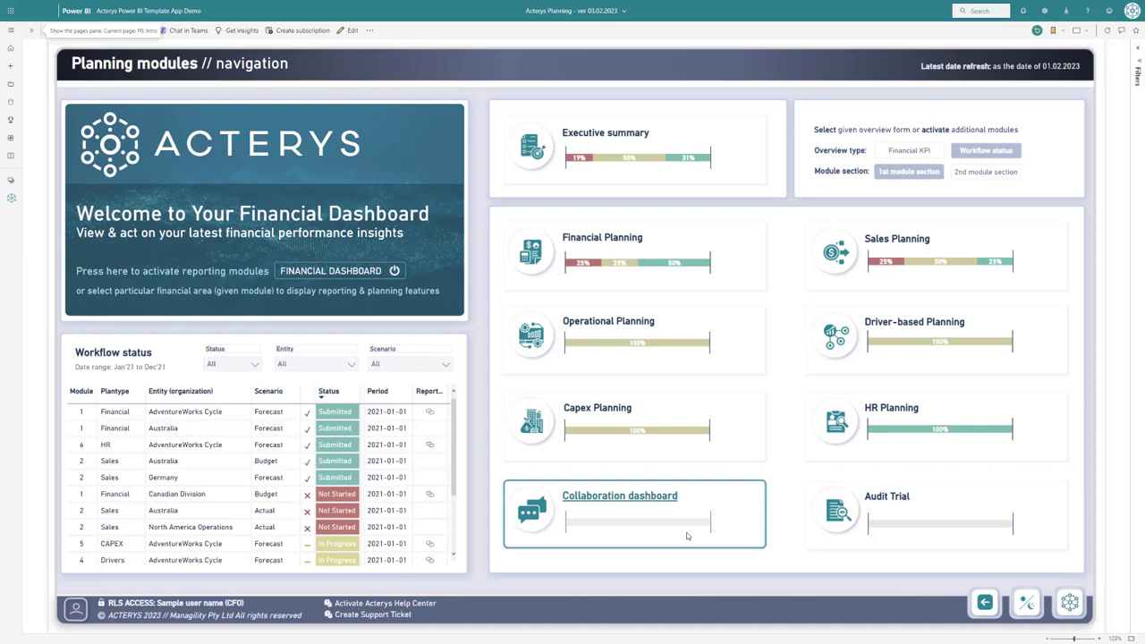
Open the Sales Planning dashboard and switch its revenue small multiples to sales territory, then back to sales manager.
{"action": "left_click", "coordinate": [890, 249]}
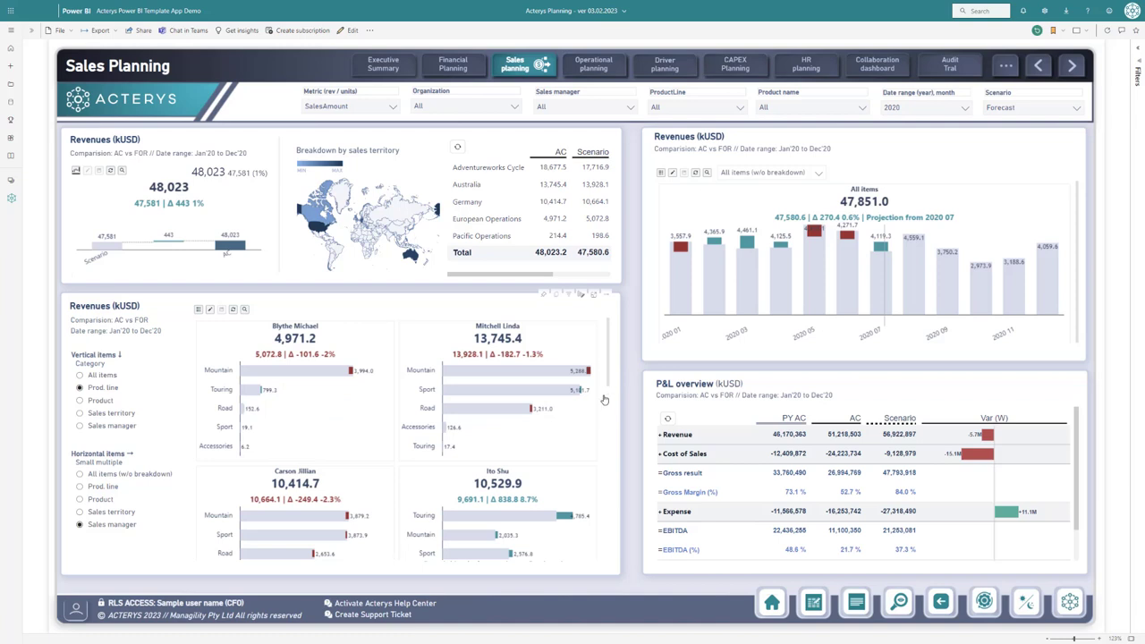
{"action": "scroll", "coordinate": [603, 399], "scroll_direction": "down", "scroll_amount": 10}
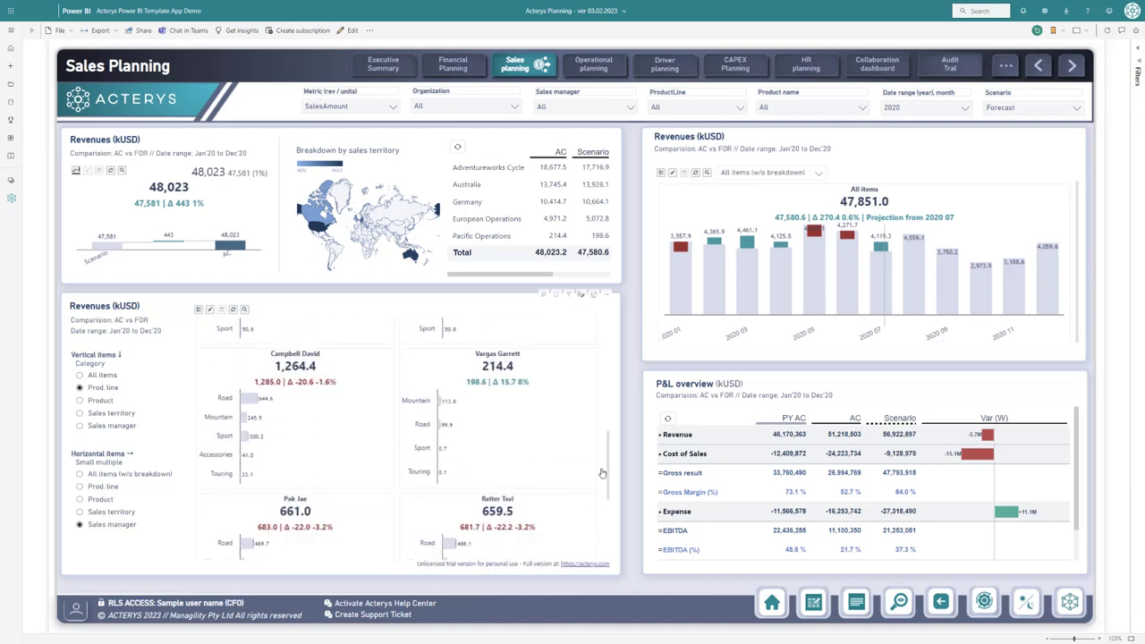
{"action": "left_click_drag", "start_coordinate": [602, 472], "coordinate": [597, 328]}
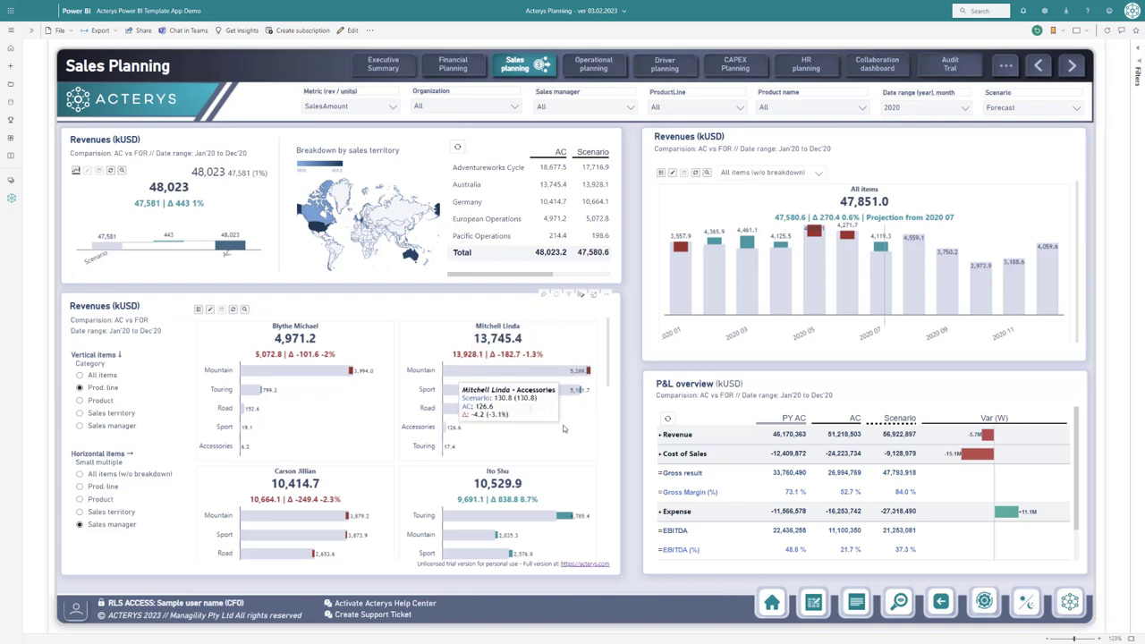
{"action": "left_click", "coordinate": [126, 512]}
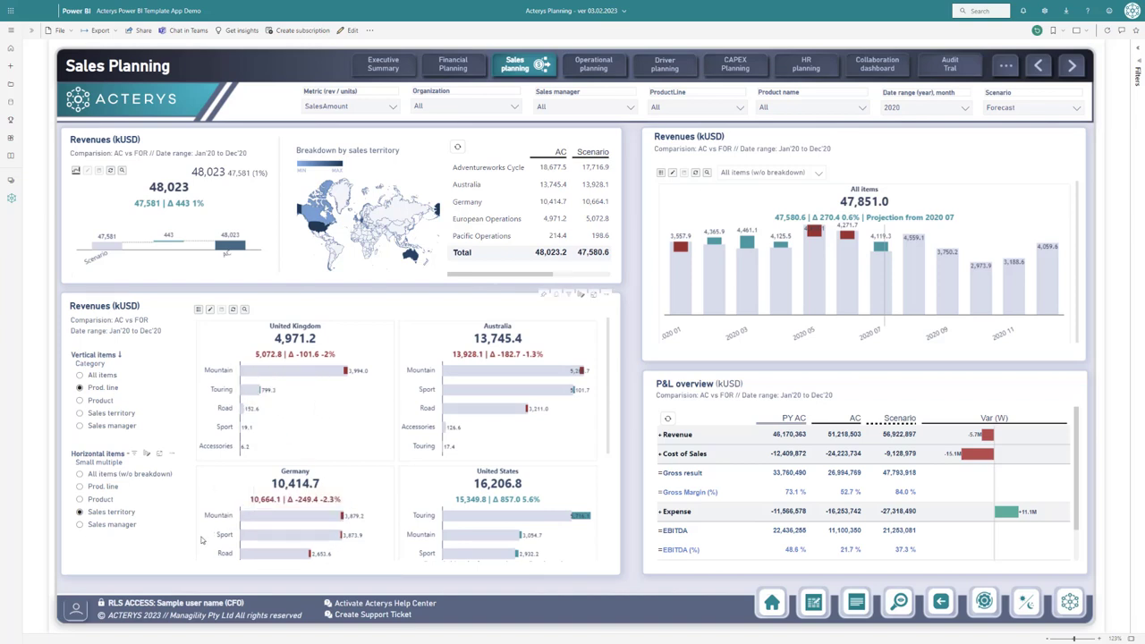
{"action": "left_click", "coordinate": [125, 525]}
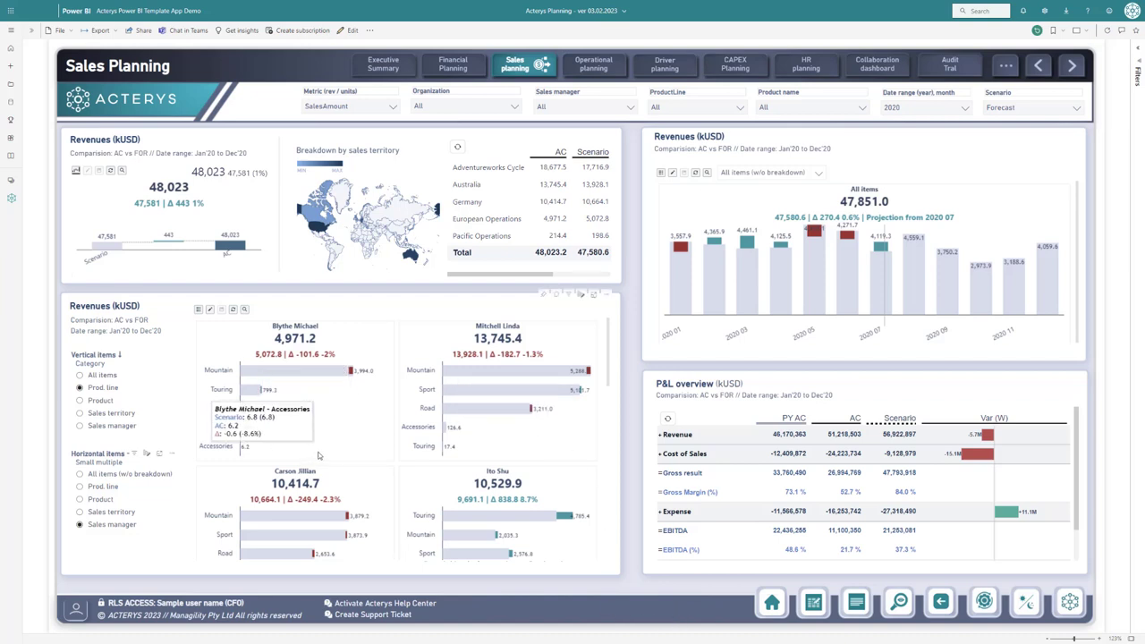
Show the revenue comparison as a single-bar view, leaving the Scenario slicer unchanged.
{"action": "left_click", "coordinate": [75, 171]}
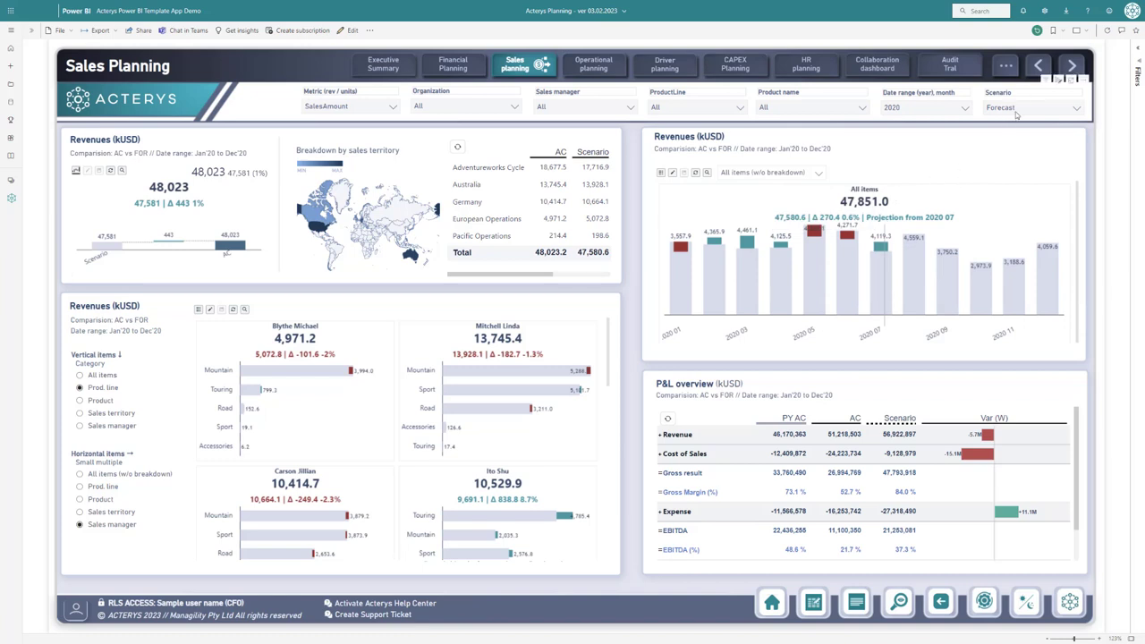
{"action": "left_click", "coordinate": [1077, 109]}
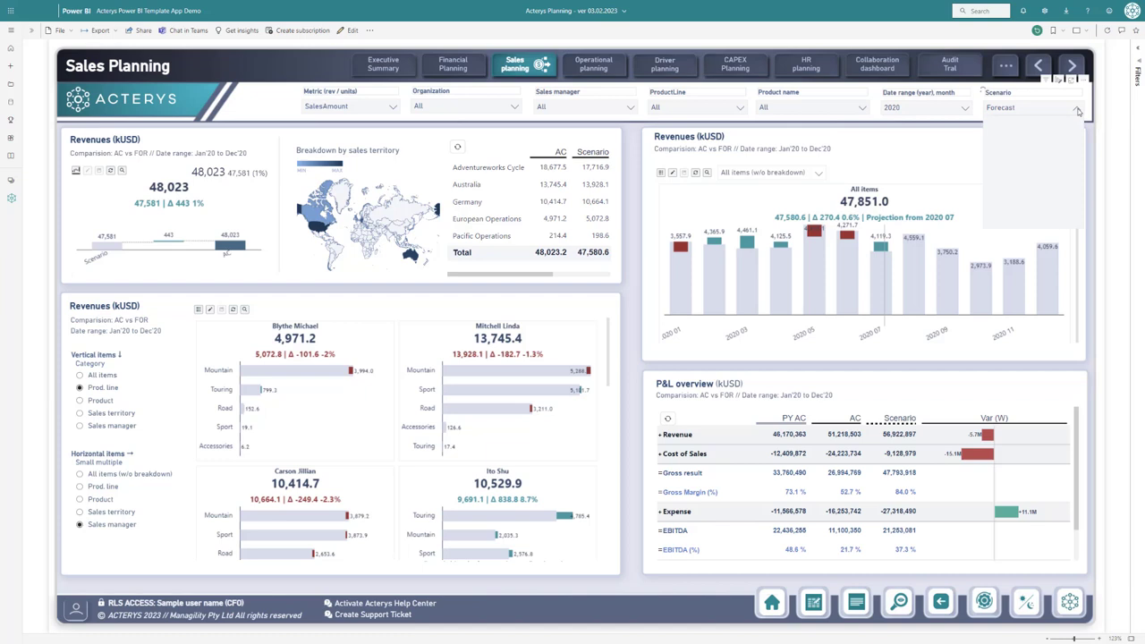
{"action": "left_click", "coordinate": [1087, 118]}
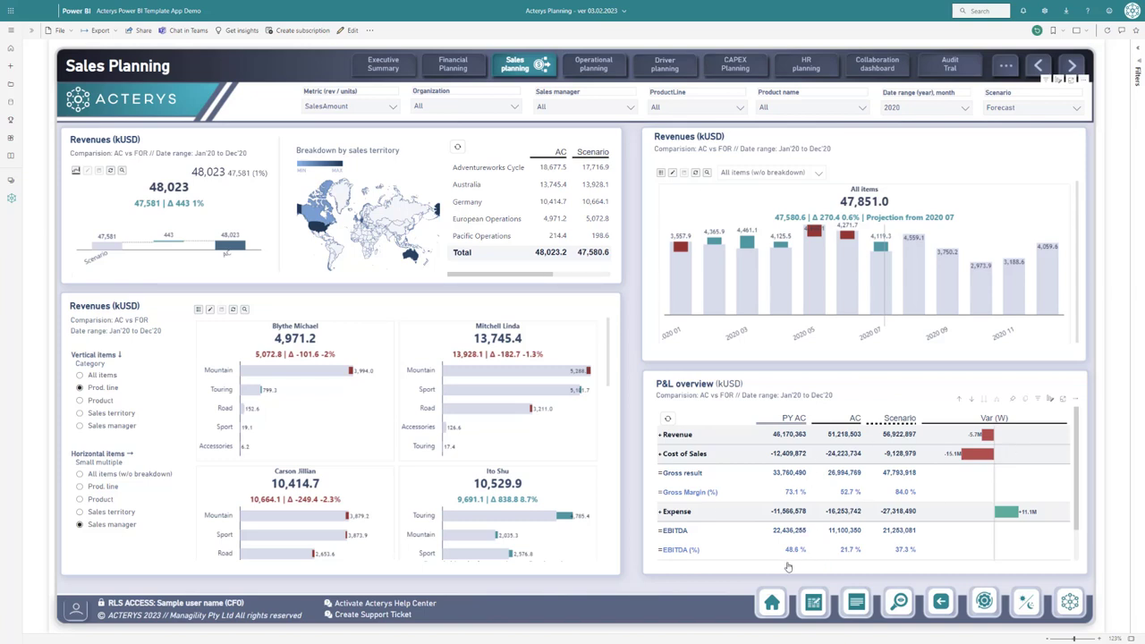
Cycle the P&L overview variance column through percentages and absolute values to Var (Δ).
{"action": "left_click", "coordinate": [992, 419]}
{"action": "left_click", "coordinate": [994, 419]}
{"action": "left_click", "coordinate": [993, 418]}
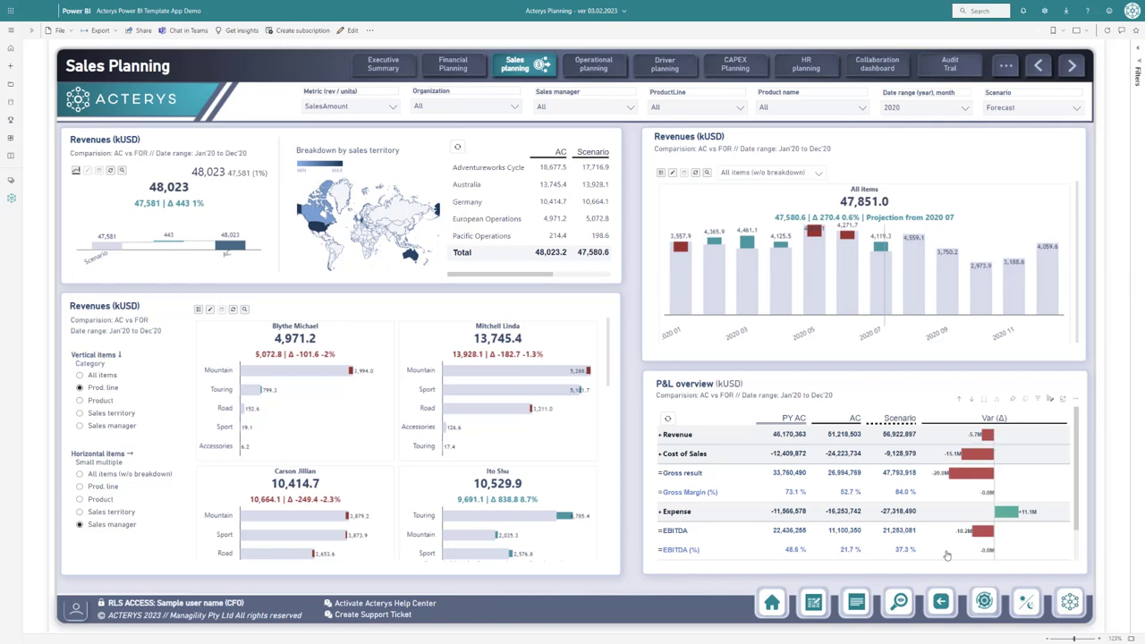
Open the 2020 Forecast revenue input screen and enable editing on the product-by-month grid.
{"action": "left_click", "coordinate": [812, 612]}
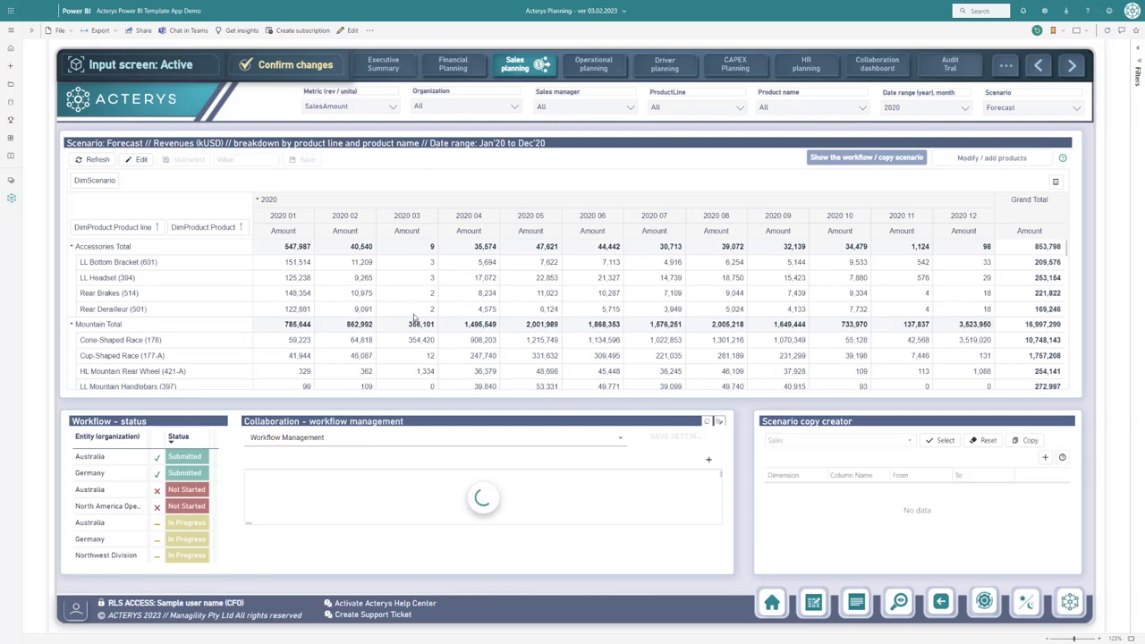
{"action": "left_click", "coordinate": [137, 159]}
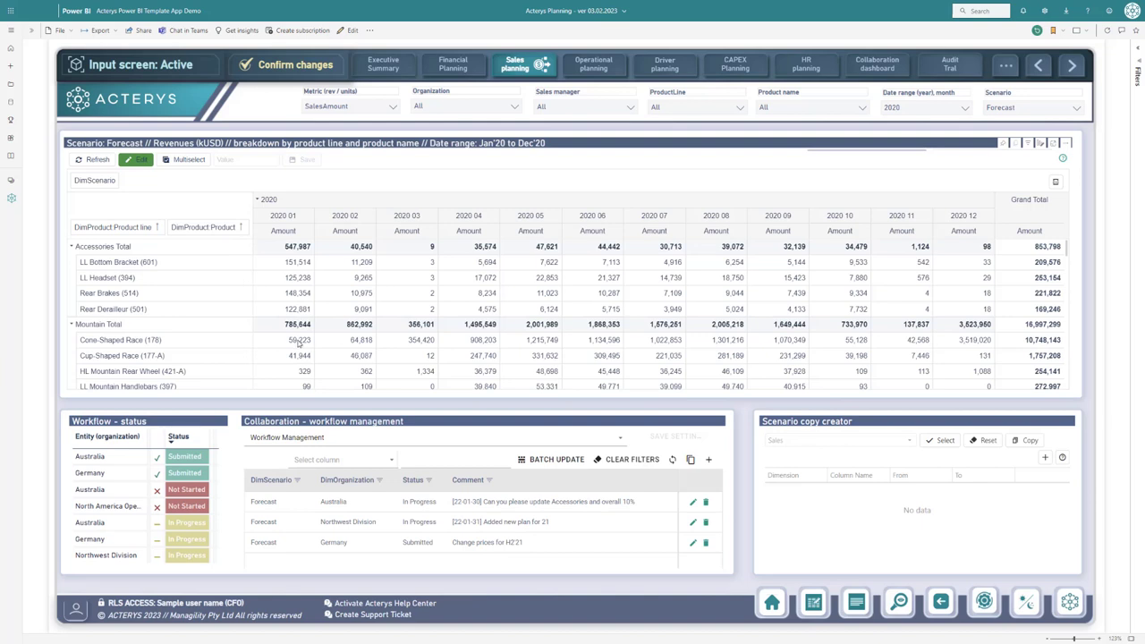
{"action": "left_click", "coordinate": [296, 310]}
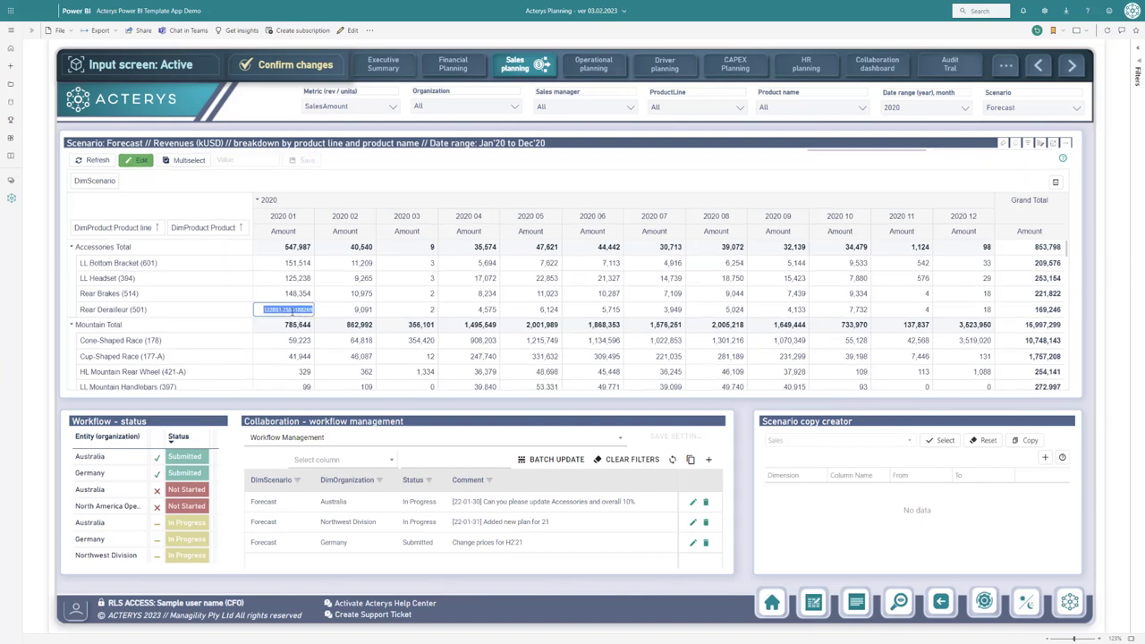
Check the editing options for the Rear Derailleur 2020 01 cell without changes, then scroll through the grid.
{"action": "right_click", "coordinate": [291, 312]}
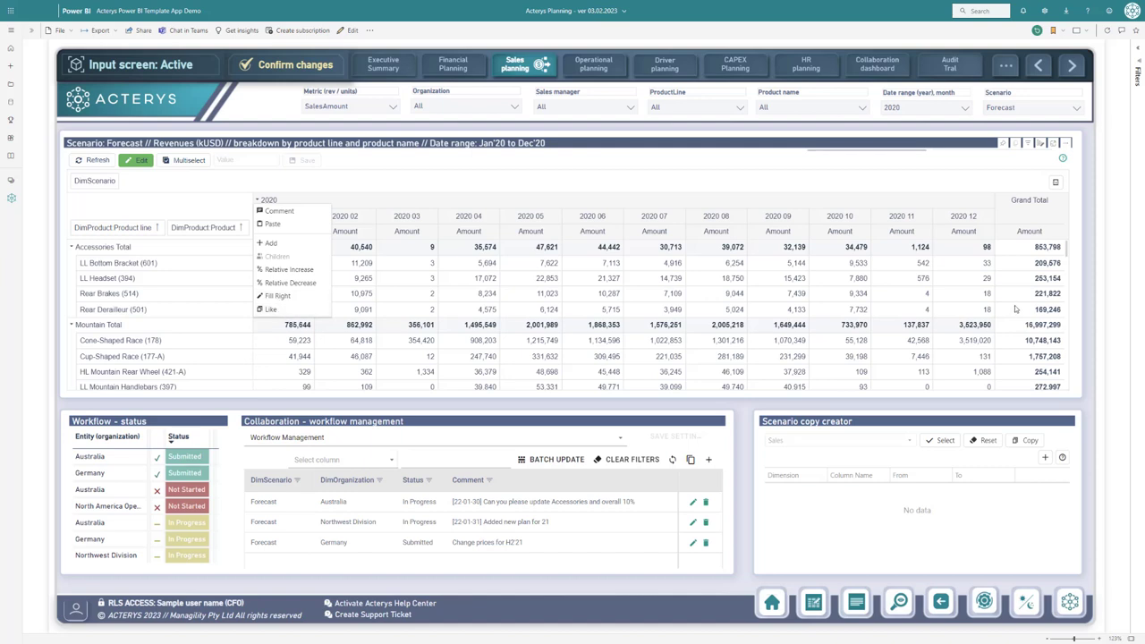
{"action": "left_click", "coordinate": [316, 182]}
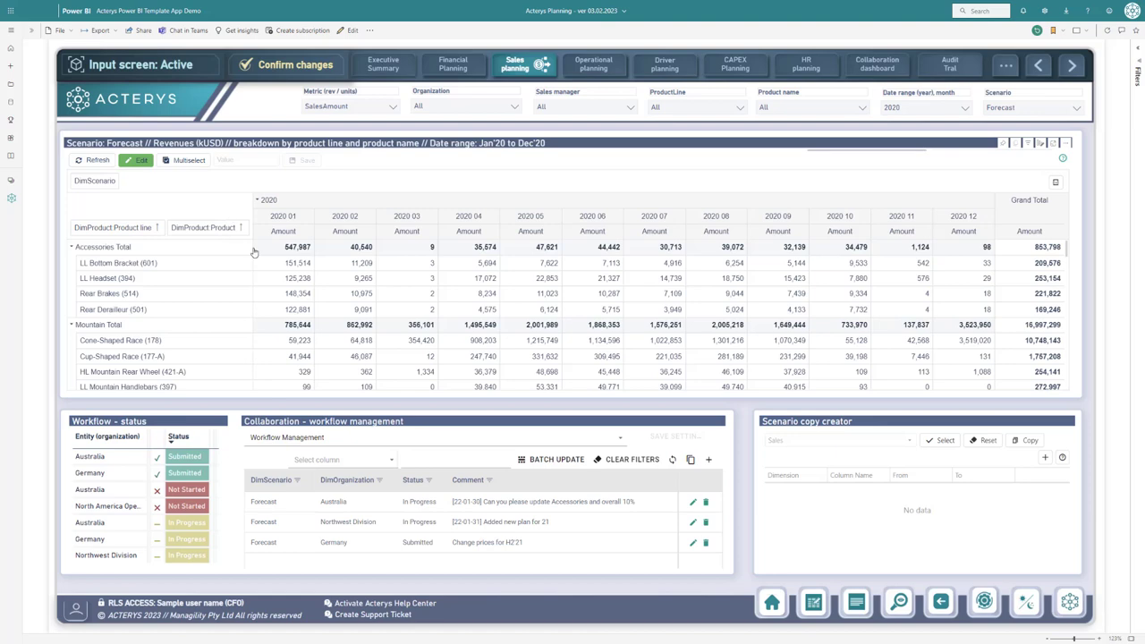
{"action": "scroll", "coordinate": [274, 265], "scroll_direction": "down", "scroll_amount": 3}
{"action": "scroll", "coordinate": [295, 310], "scroll_direction": "down", "scroll_amount": 1}
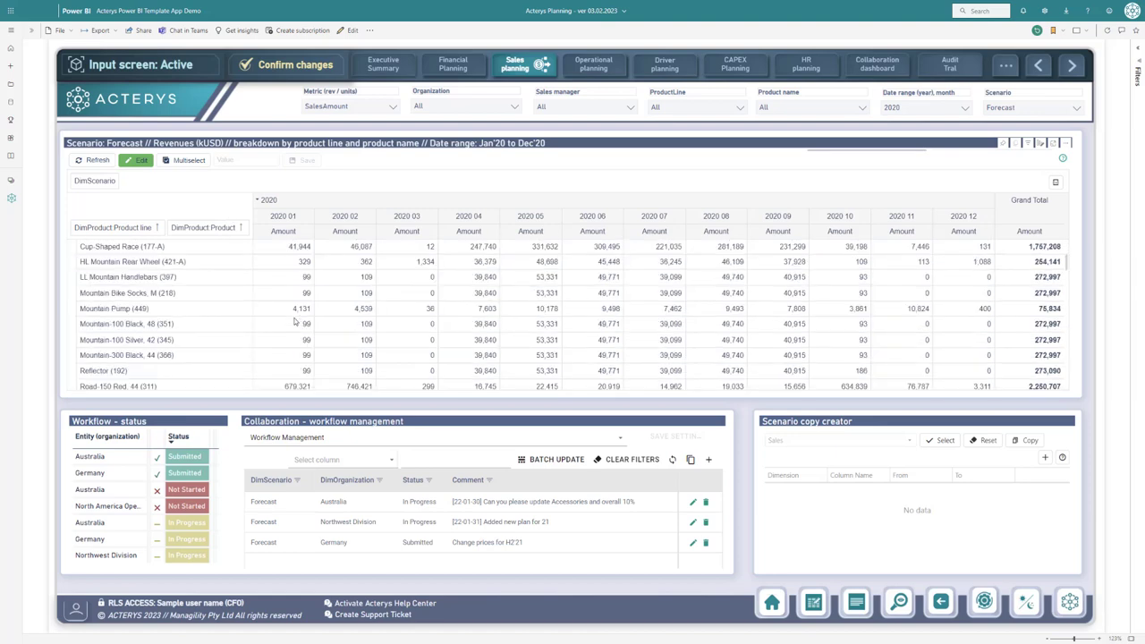
{"action": "scroll", "coordinate": [296, 313], "scroll_direction": "up", "scroll_amount": 2}
{"action": "scroll", "coordinate": [295, 322], "scroll_direction": "up", "scroll_amount": 2}
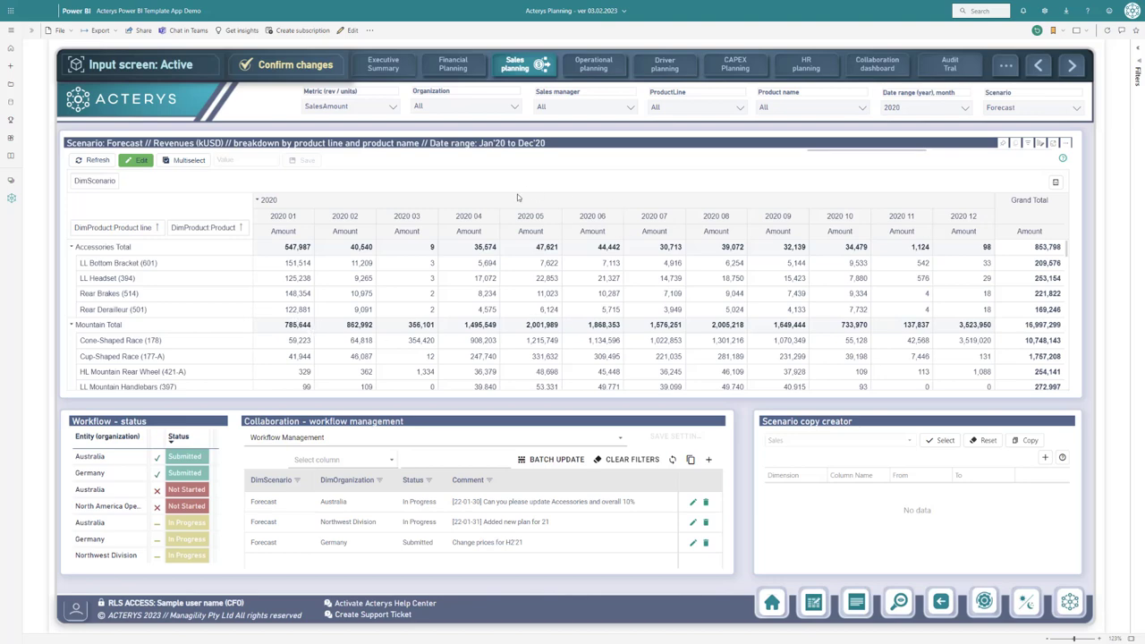
Put the report in edit mode and expand the forecast matrix's Edit Validation settings showing isInteger(val).
{"action": "left_click", "coordinate": [349, 31]}
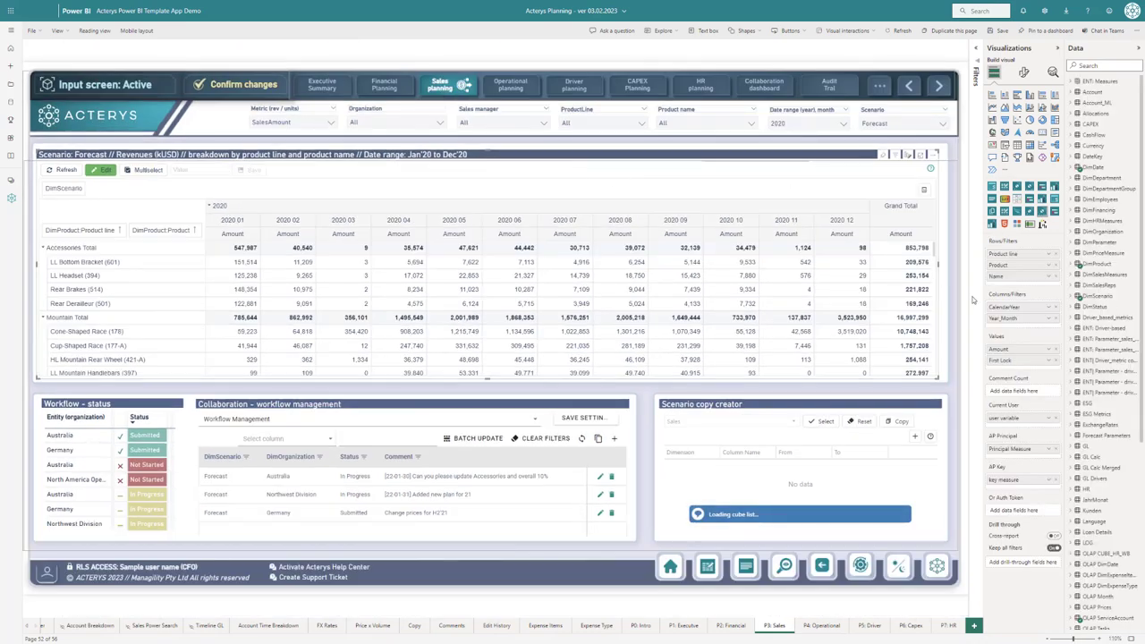
{"action": "left_click", "coordinate": [1024, 72]}
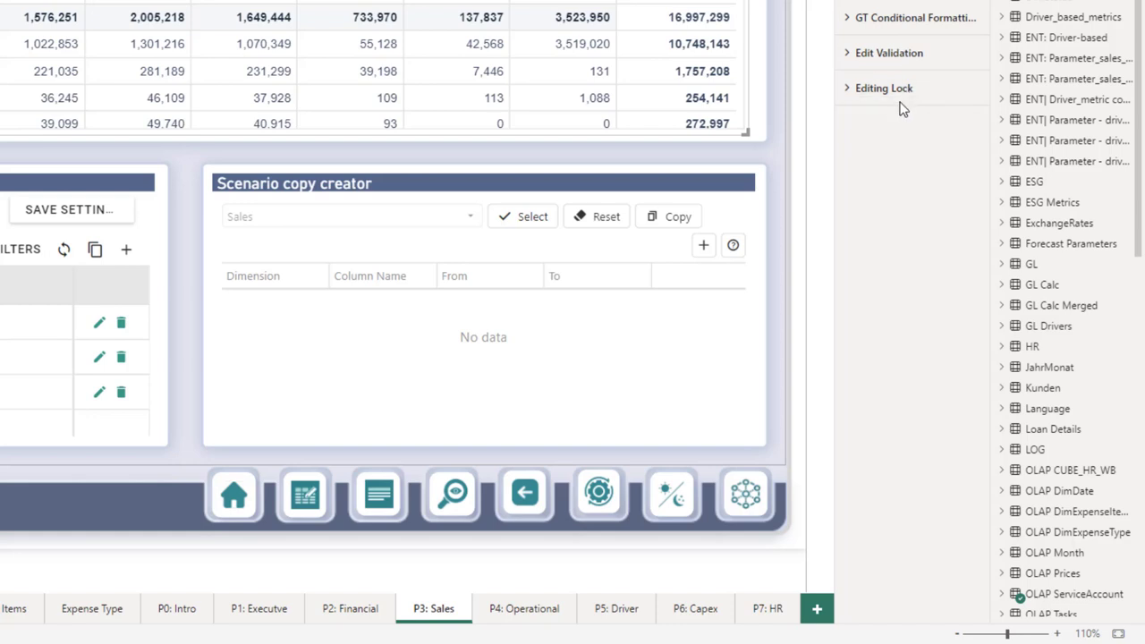
{"action": "left_click", "coordinate": [884, 56]}
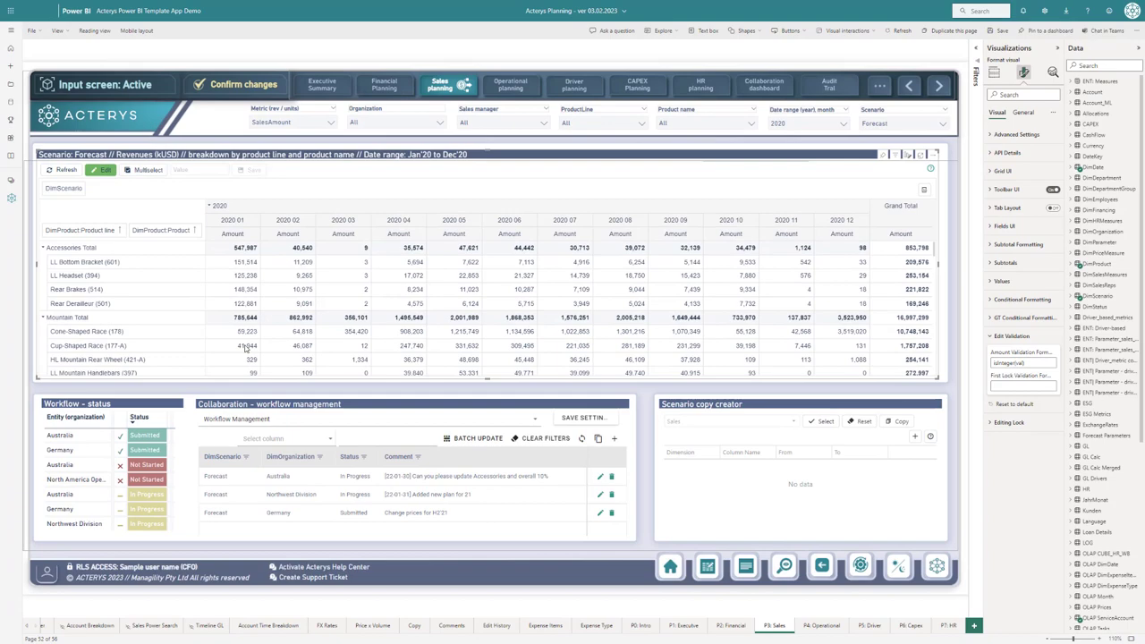
Enter 1000.1, then 10000, for Cup-Shaped Race 2020 01, then undo it back to 41,944.
{"action": "double_click", "coordinate": [245, 347]}
{"action": "type", "text": "1000"}
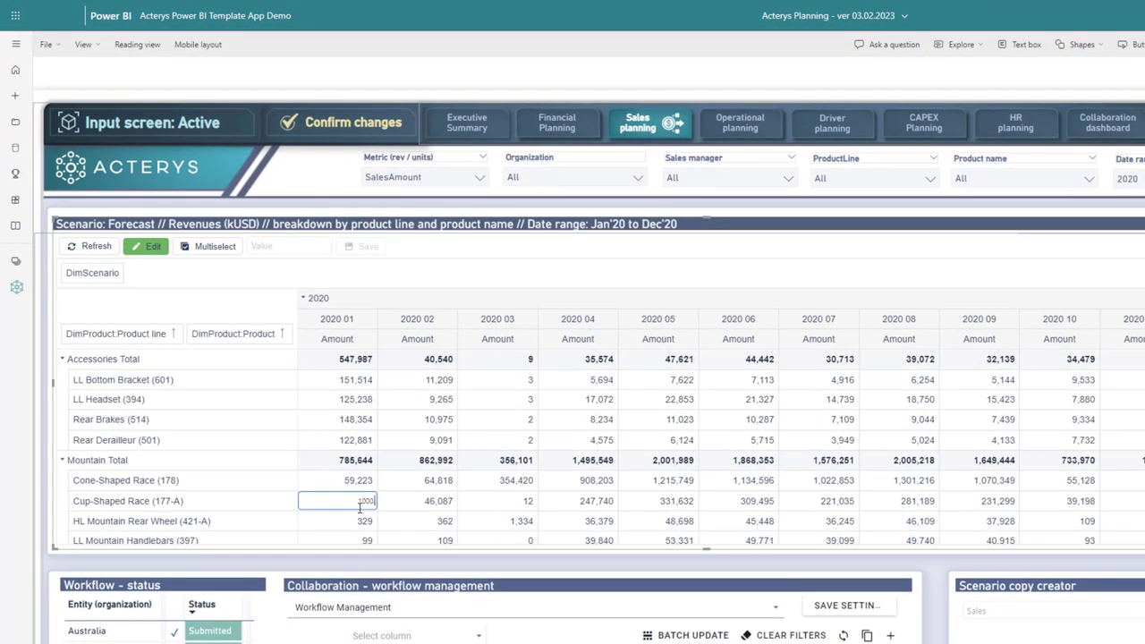
{"action": "type", "text": "."}
{"action": "type", "text": "1"}
{"action": "left_click_drag", "start_coordinate": [352, 503], "coordinate": [416, 516]}
{"action": "type", "text": "10000"}
{"action": "key", "text": "Return"}
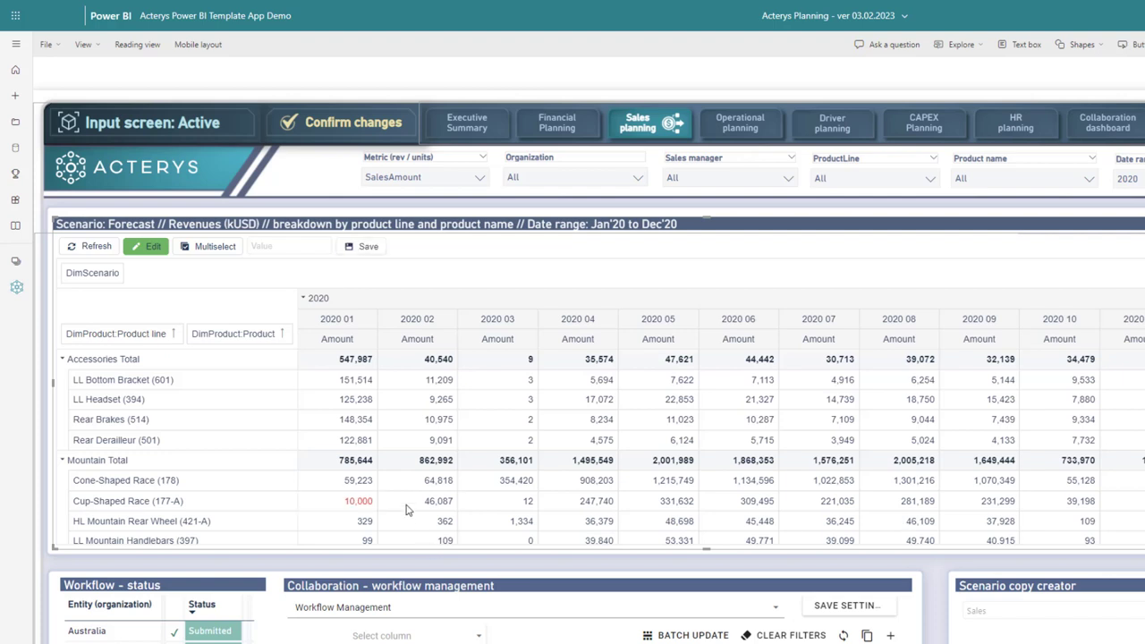
{"action": "right_click", "coordinate": [351, 510]}
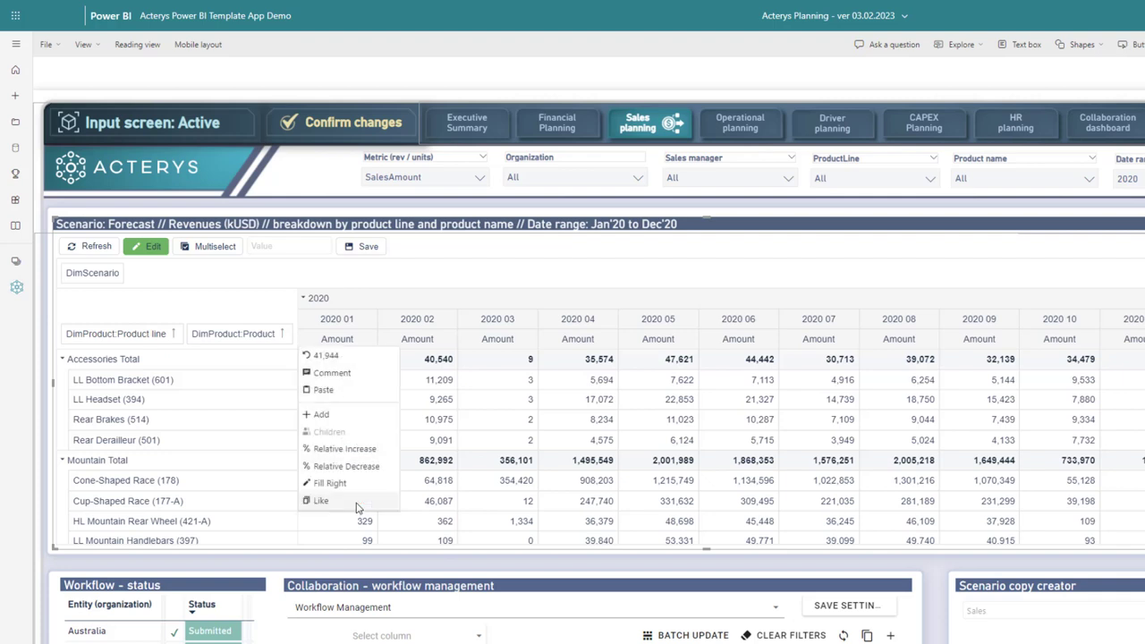
{"action": "left_click", "coordinate": [348, 358]}
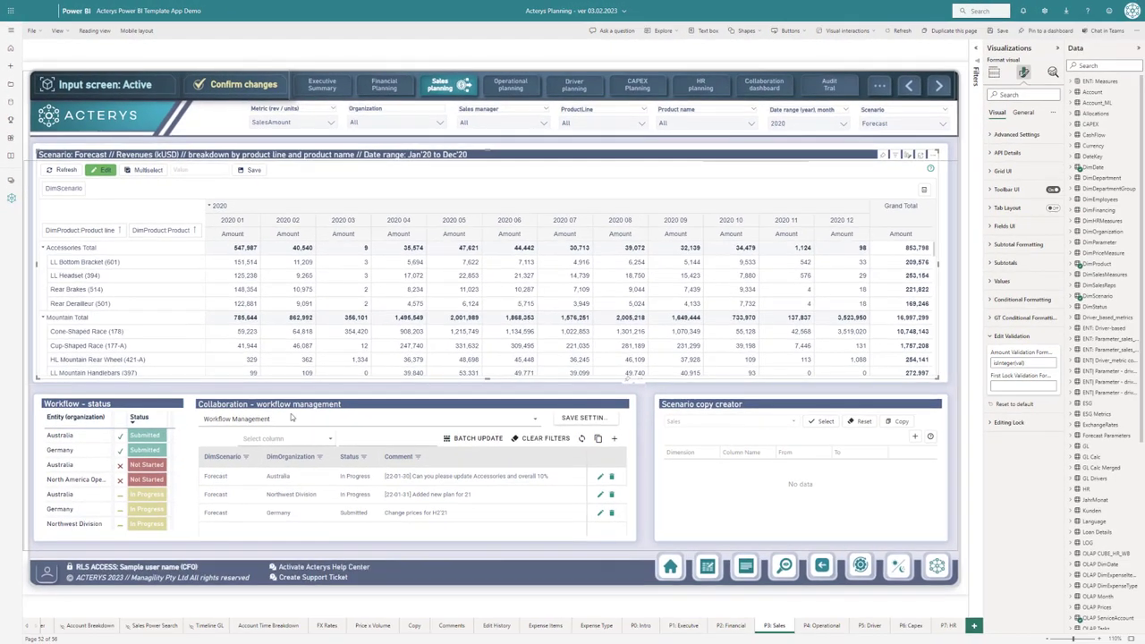
Choose Modify / add products to display the DimProduct table listing Cup-Shaped Race (177-A).
{"action": "left_click", "coordinate": [1002, 423]}
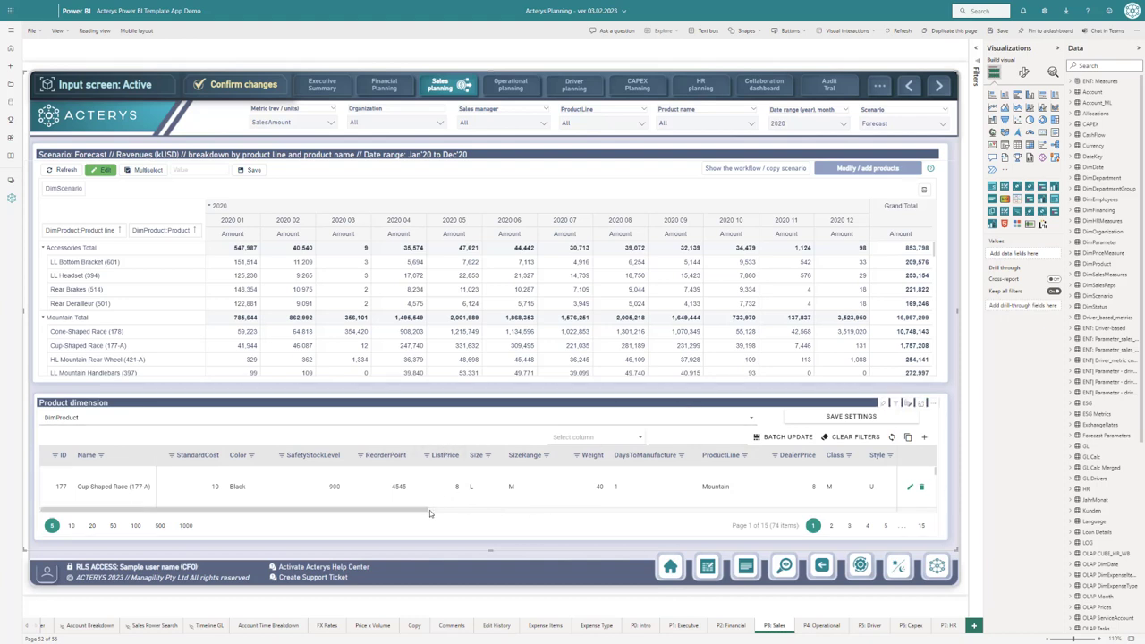
Scroll the Product dimension table across and select the Cup-Shaped Race (177-A) record's description.
{"action": "left_click_drag", "start_coordinate": [429, 510], "coordinate": [614, 521]}
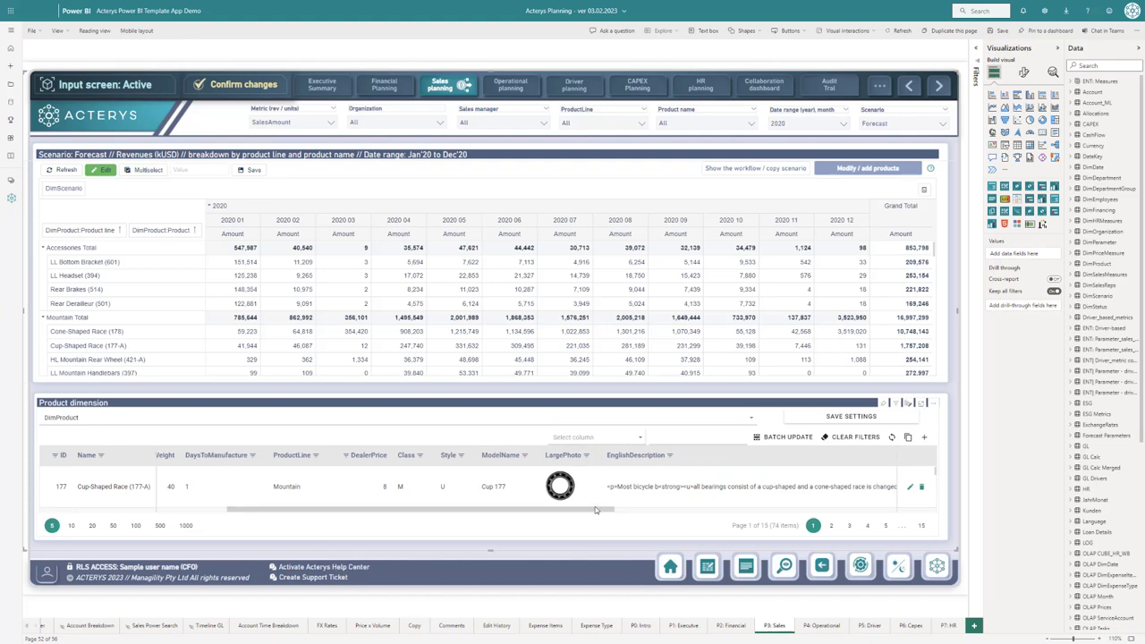
{"action": "left_click_drag", "start_coordinate": [595, 507], "coordinate": [724, 507]}
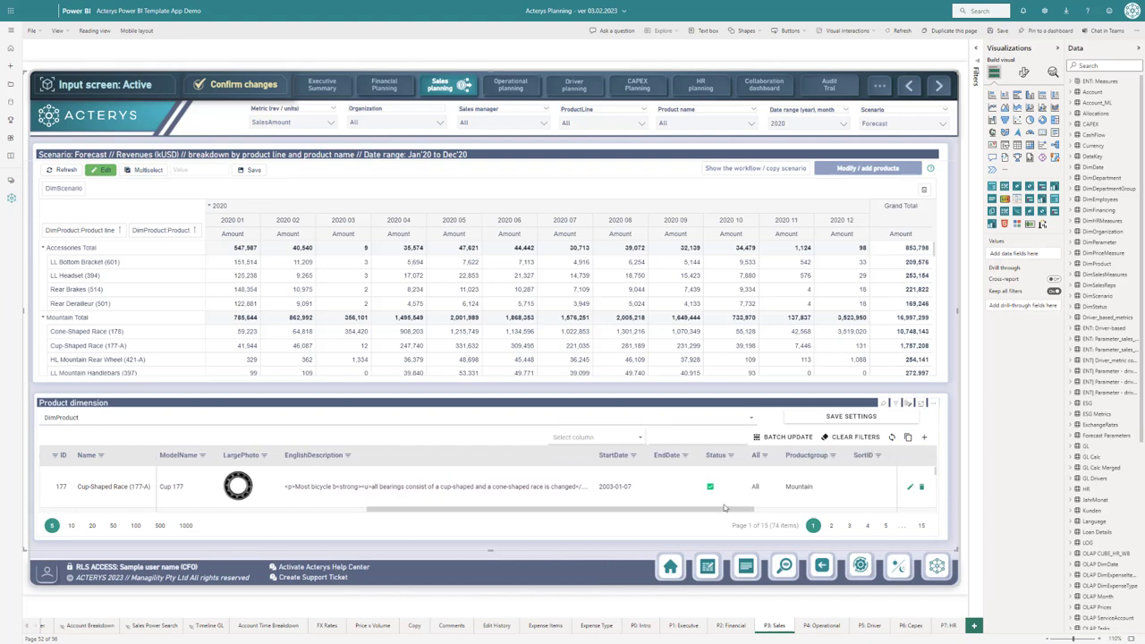
{"action": "left_click", "coordinate": [470, 487]}
{"action": "left_click", "coordinate": [512, 440]}
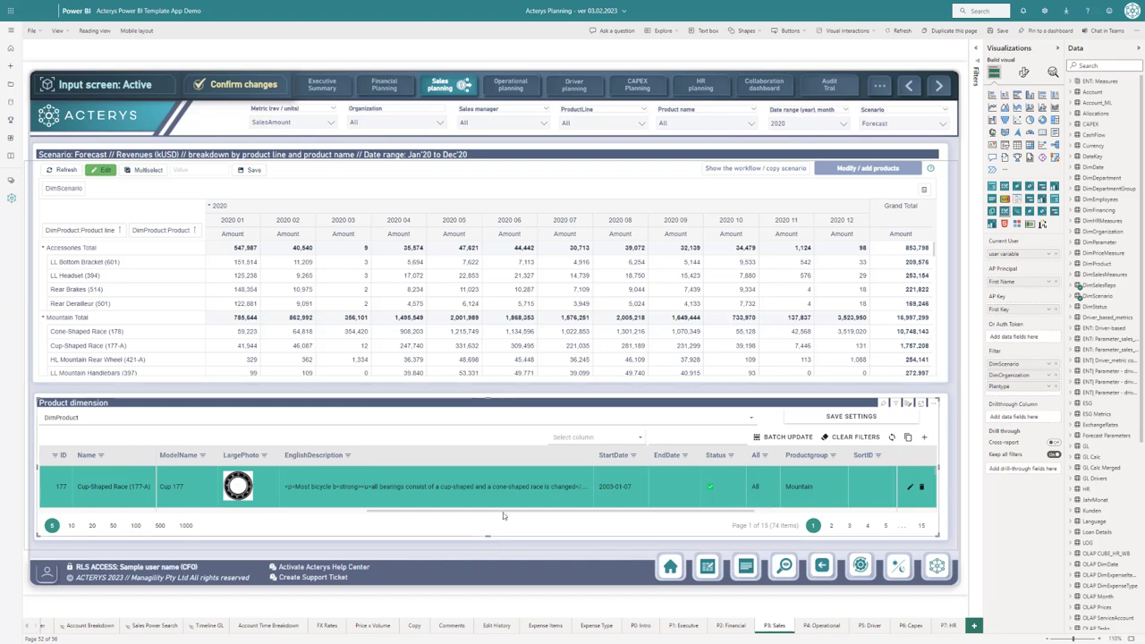
{"action": "left_click_drag", "start_coordinate": [502, 512], "coordinate": [729, 522]}
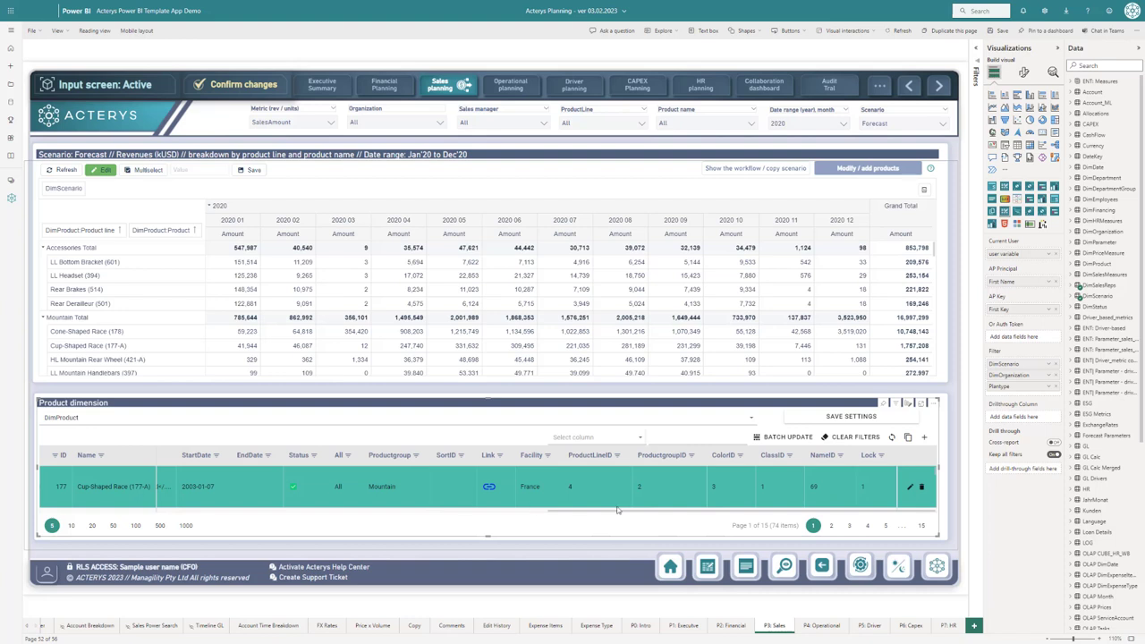
Bring up the Reflector (192) record with Lock 1, try selecting product rows, and scroll the matrix down.
{"action": "left_click", "coordinate": [866, 475]}
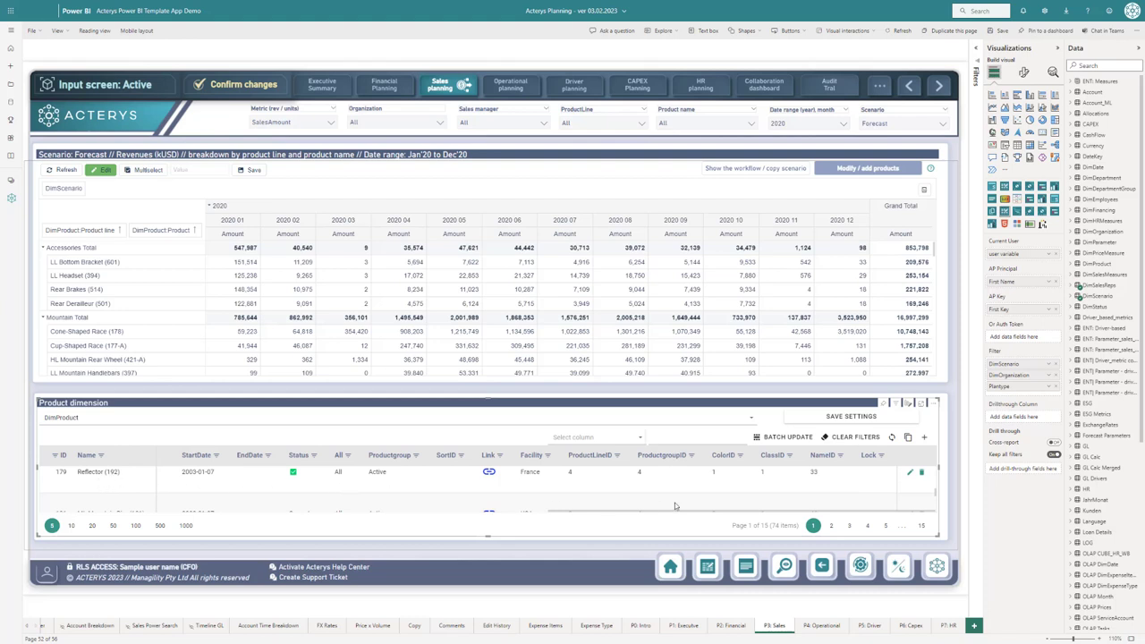
{"action": "left_click", "coordinate": [884, 483]}
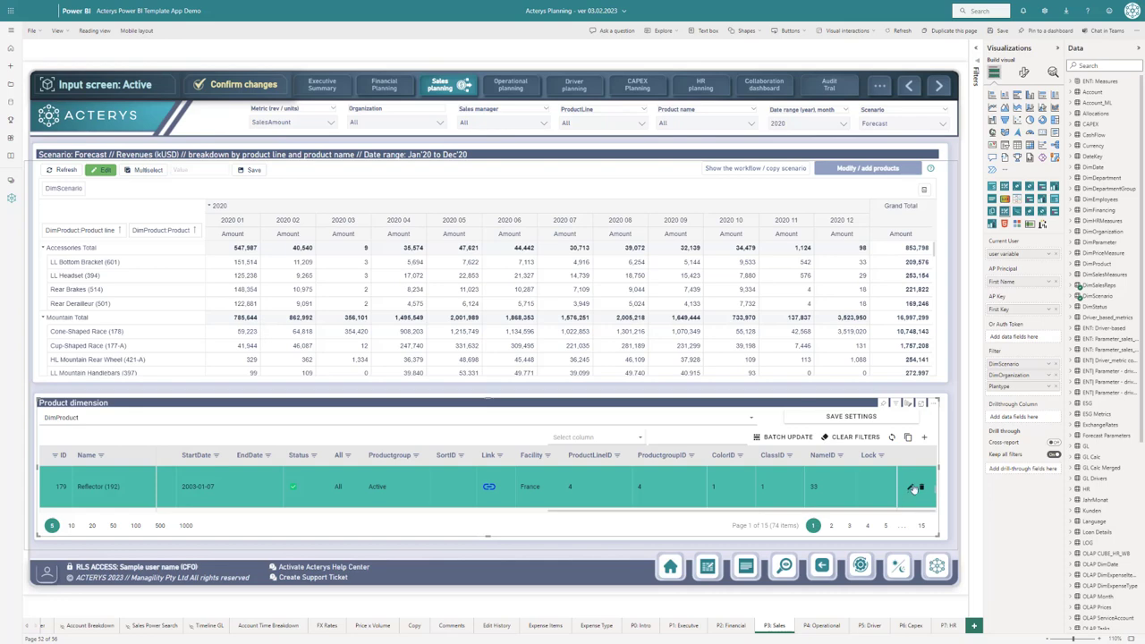
{"action": "left_click", "coordinate": [880, 487]}
{"action": "left_click", "coordinate": [880, 498]}
{"action": "left_click", "coordinate": [880, 499]}
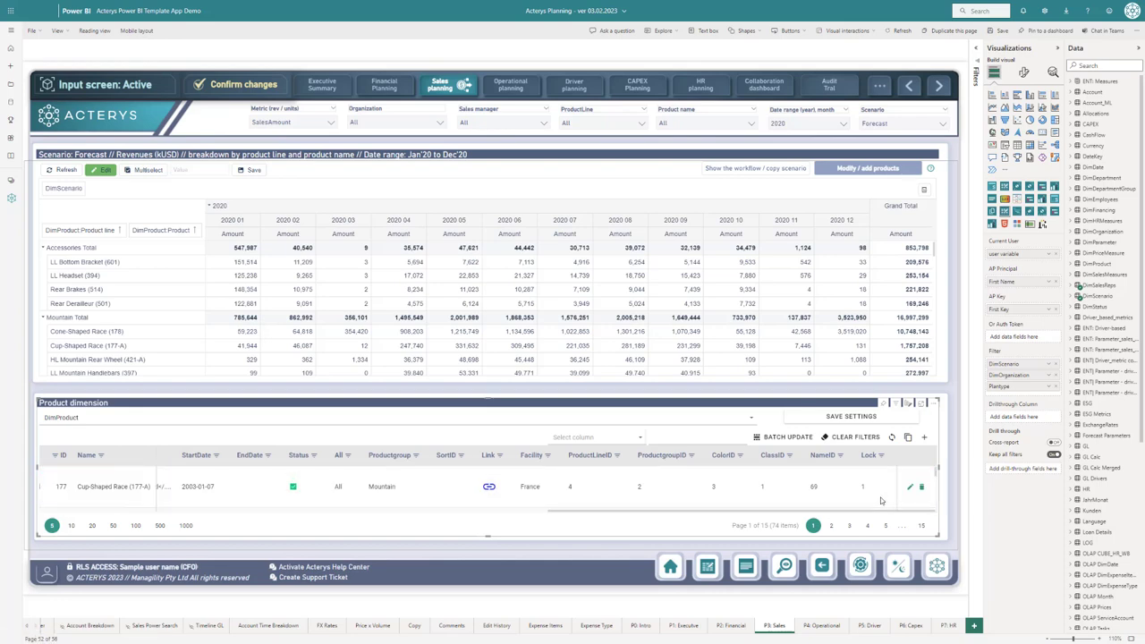
{"action": "scroll", "coordinate": [209, 301], "scroll_direction": "down", "scroll_amount": 5}
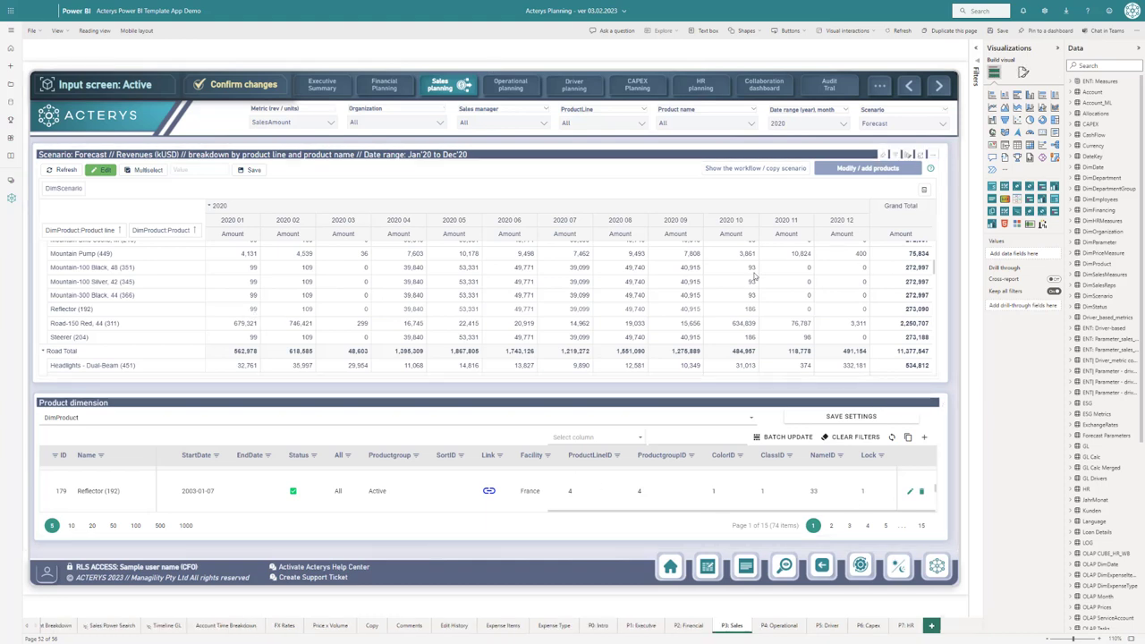
{"action": "left_click", "coordinate": [631, 168]}
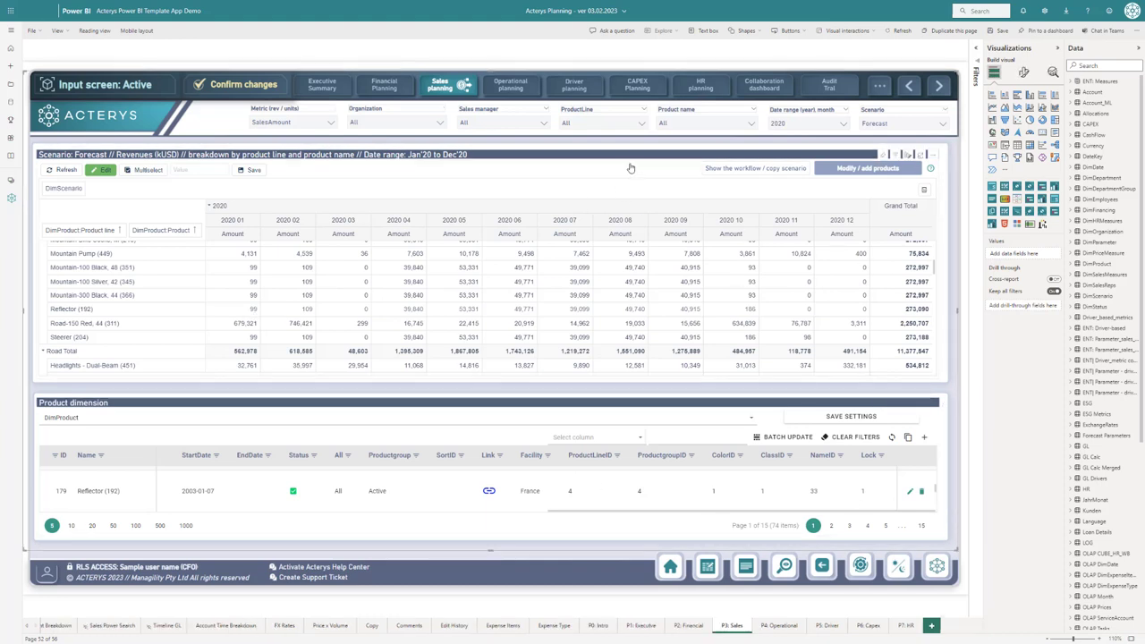
{"action": "left_click", "coordinate": [671, 163]}
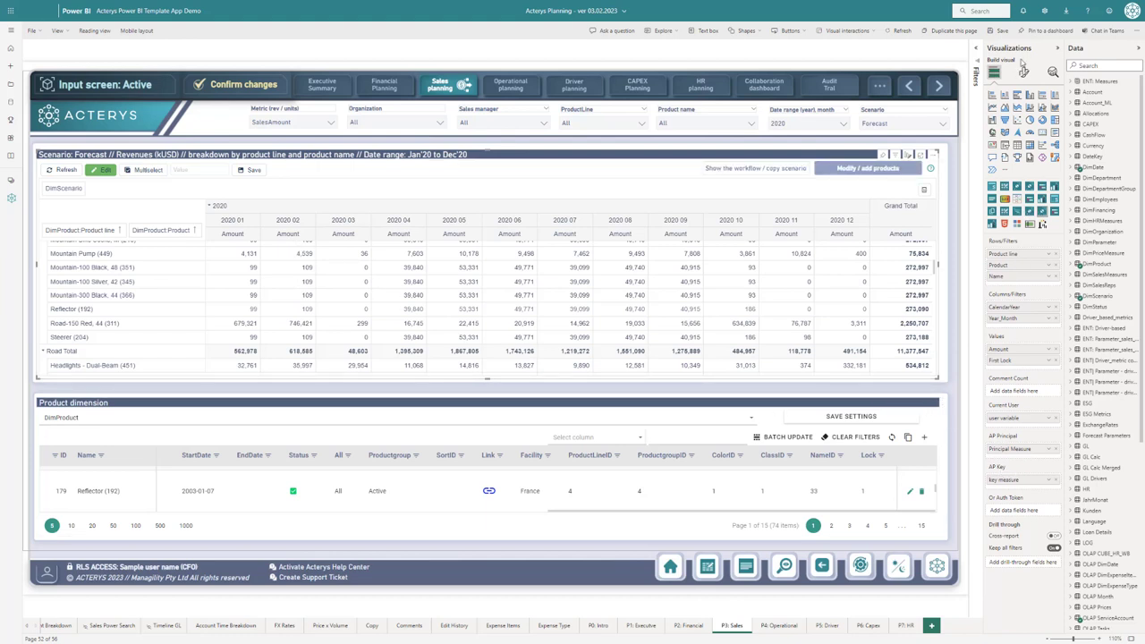
{"action": "left_click", "coordinate": [1023, 71]}
{"action": "left_click", "coordinate": [1009, 355]}
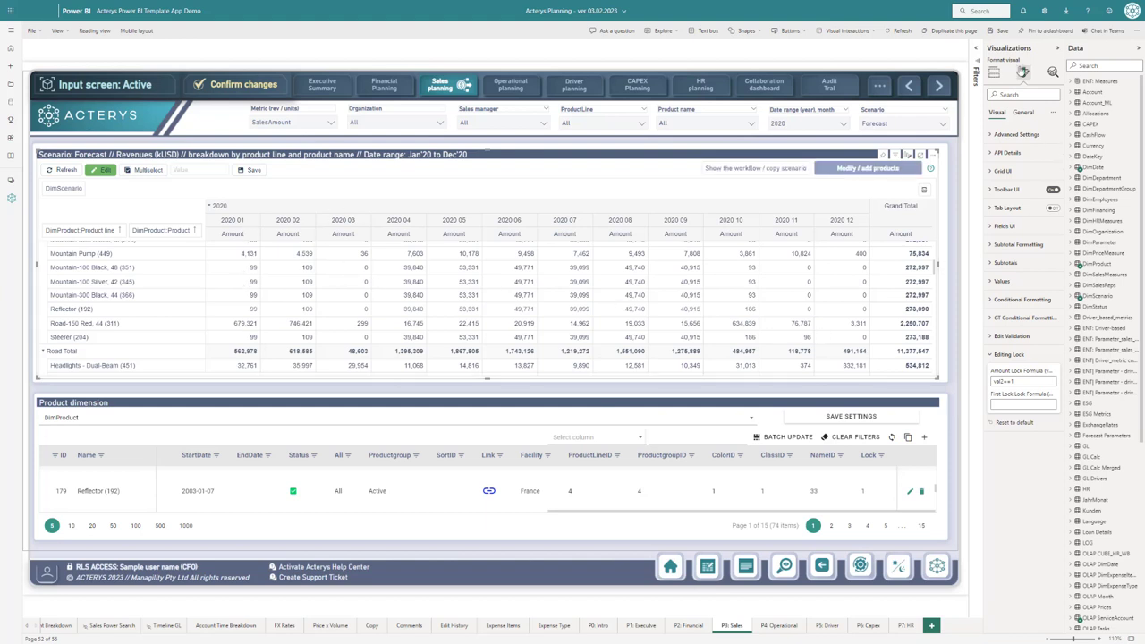
{"action": "left_click", "coordinate": [994, 76]}
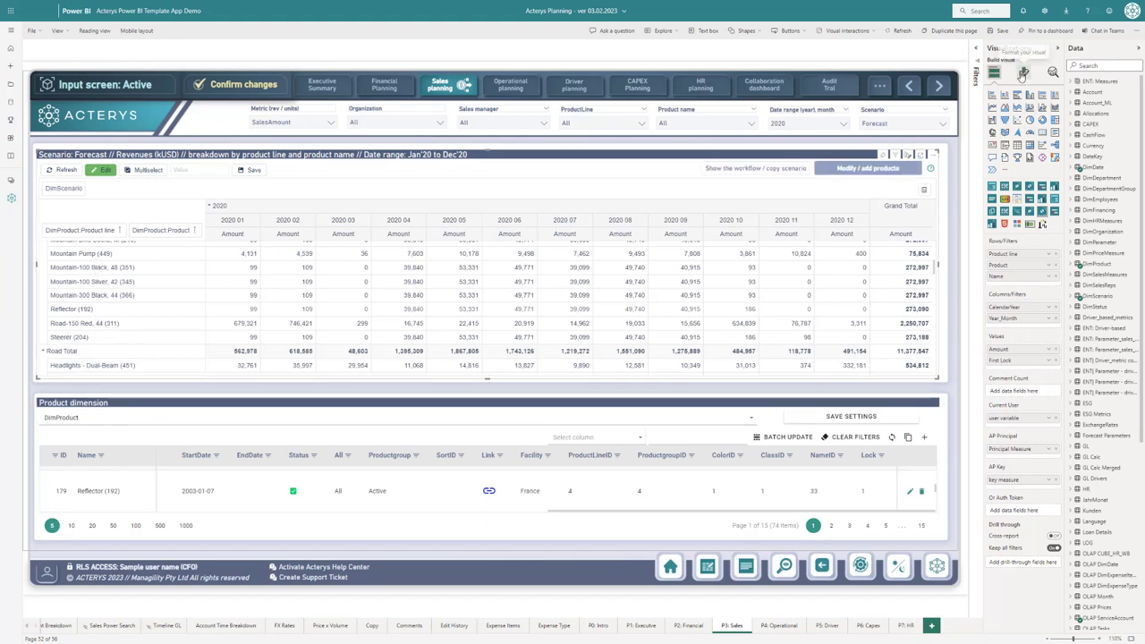
{"action": "left_click", "coordinate": [1023, 74]}
{"action": "left_click", "coordinate": [1007, 355]}
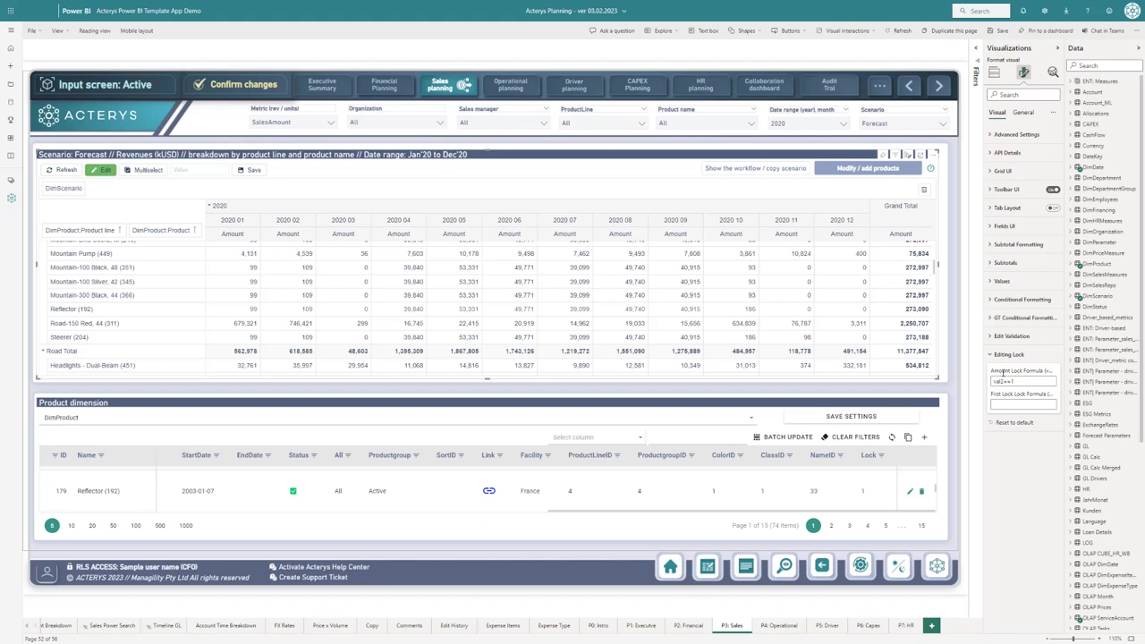
{"action": "left_click", "coordinate": [555, 549]}
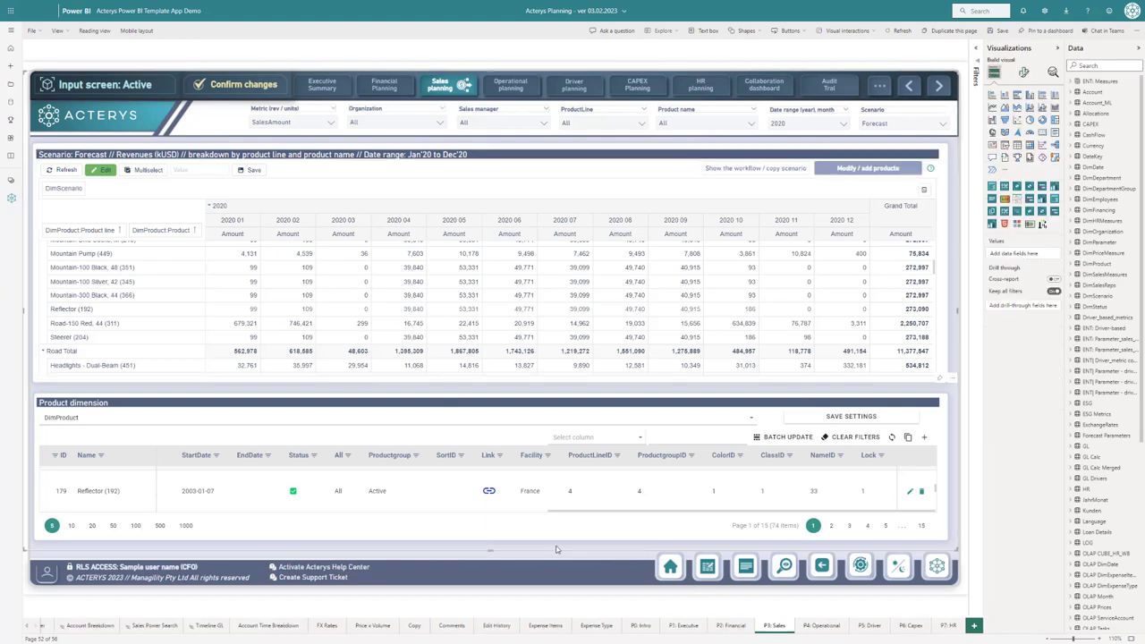